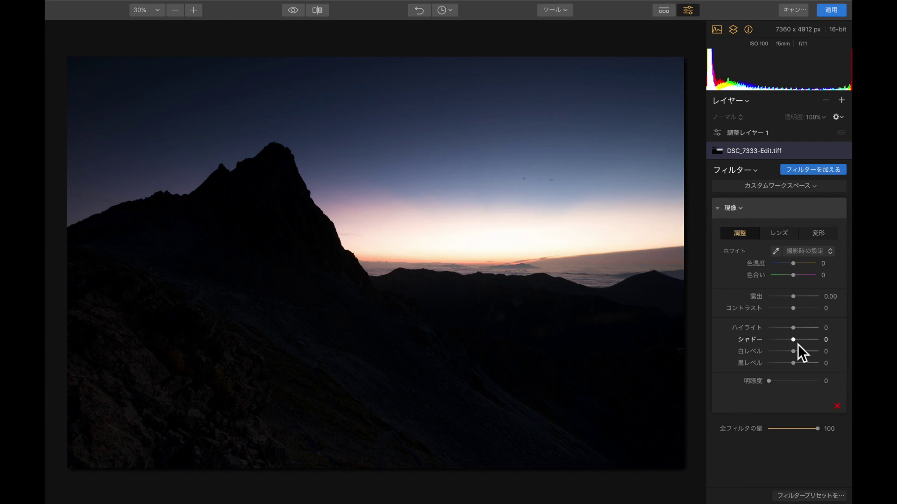
- Pull Highlights to -50, lift Shadows, lower Whites to -2, and add exposure and contrast
click(786, 327)
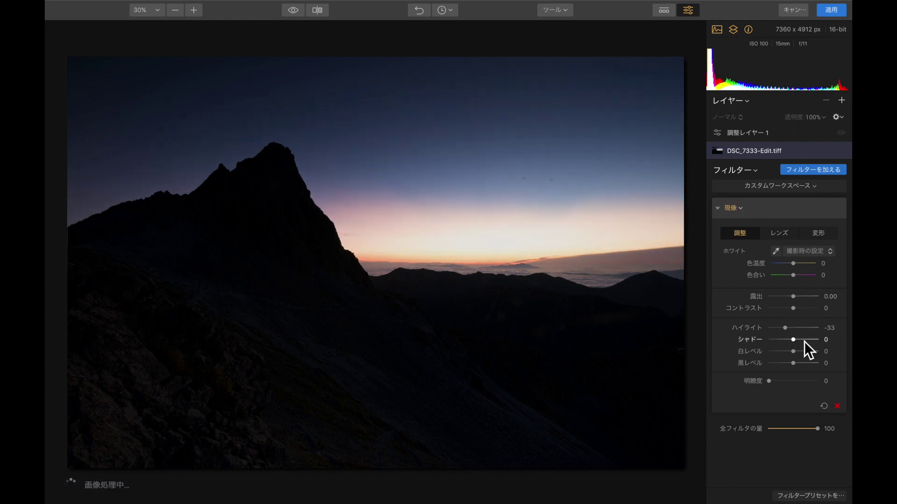
drag(804, 341, 813, 341)
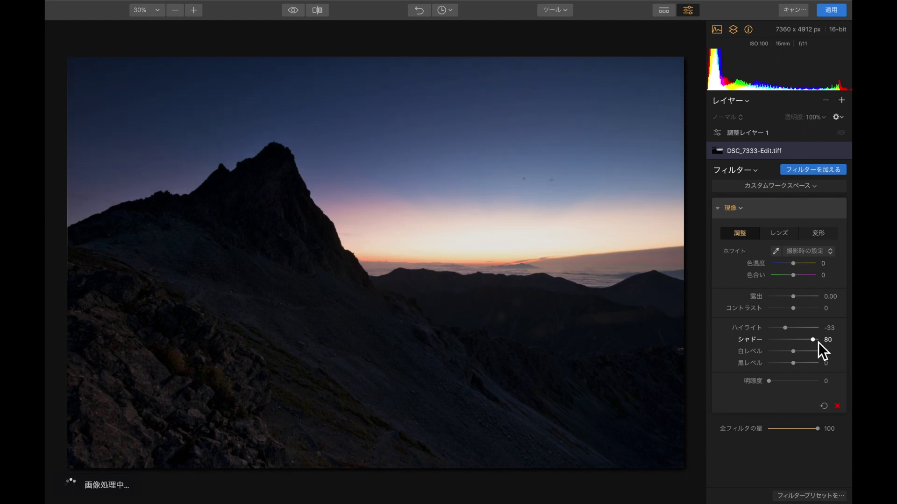
drag(796, 354, 798, 364)
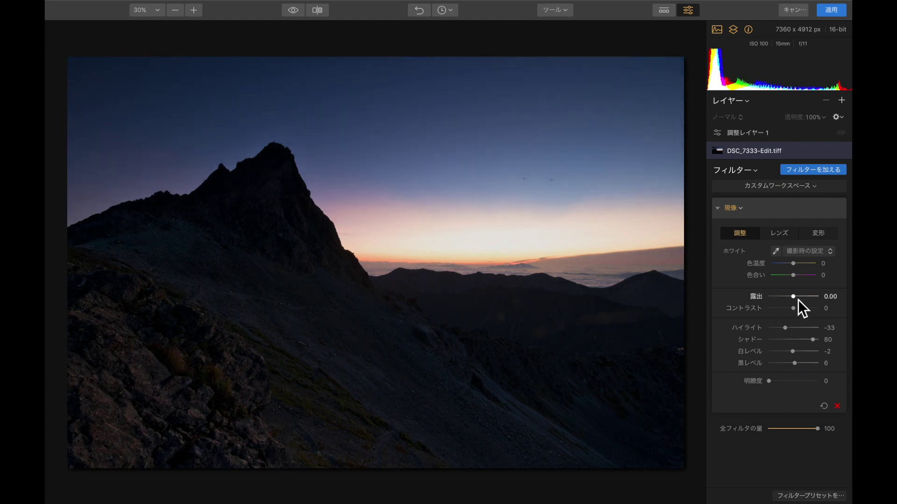
mouse_move(797, 299)
mouse_down()
mouse_move(803, 308)
mouse_move(797, 298)
mouse_up()
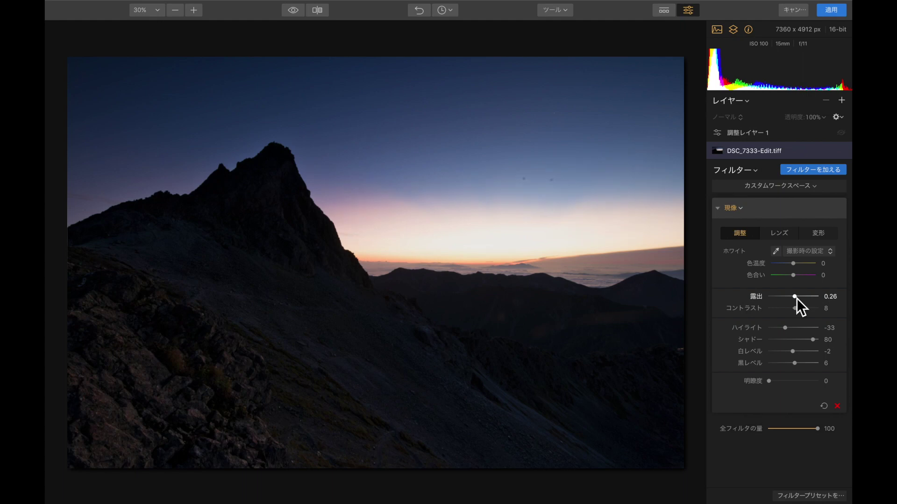
- Push Shadows to 100, settle Exposure at 0.19, then compare at Filter Amount 0
drag(813, 340, 781, 329)
drag(796, 297, 800, 299)
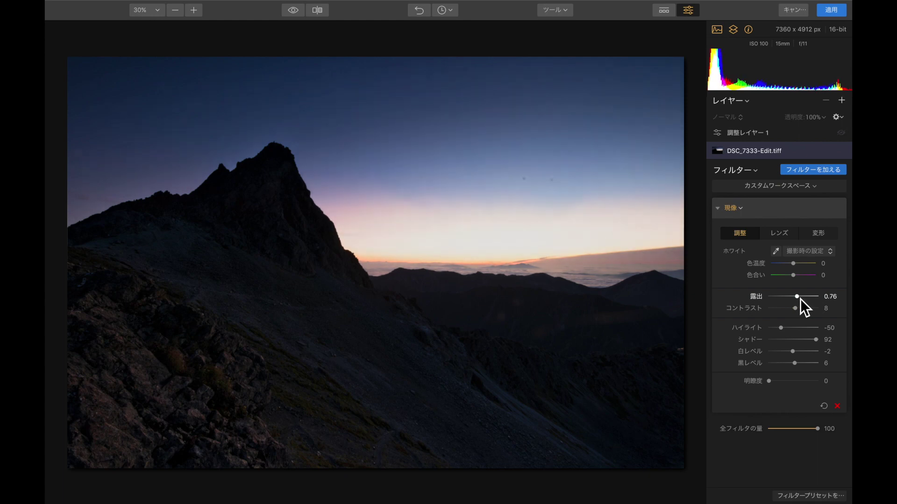
drag(799, 299, 797, 298)
drag(814, 339, 824, 341)
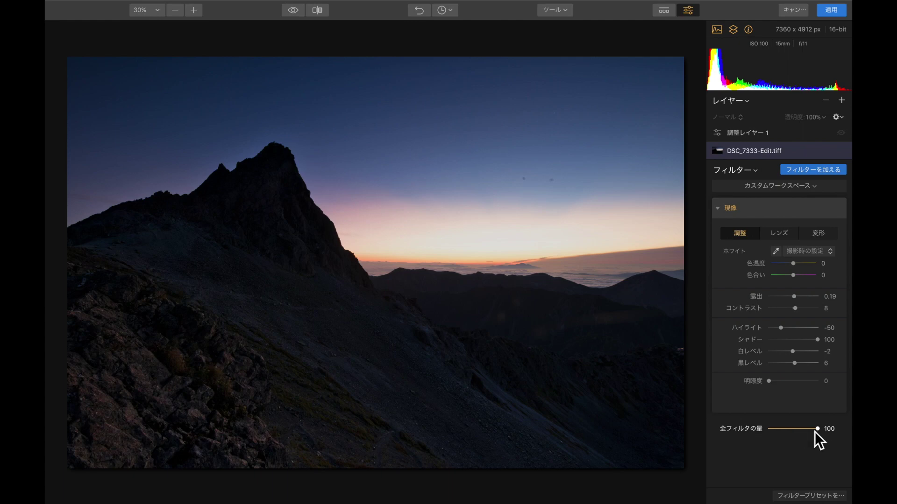
drag(817, 429, 733, 429)
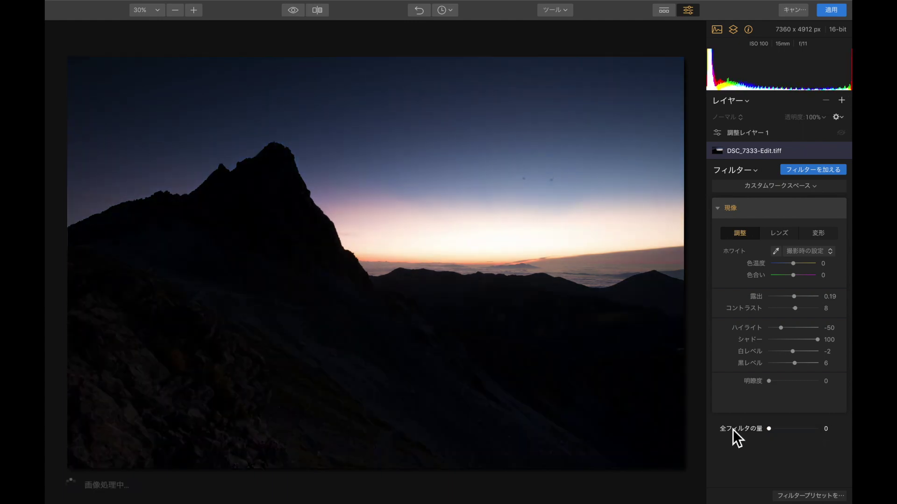
- Add the Accent AI filter to Adjustment Layer 1 and raise its Boost to 100
click(771, 135)
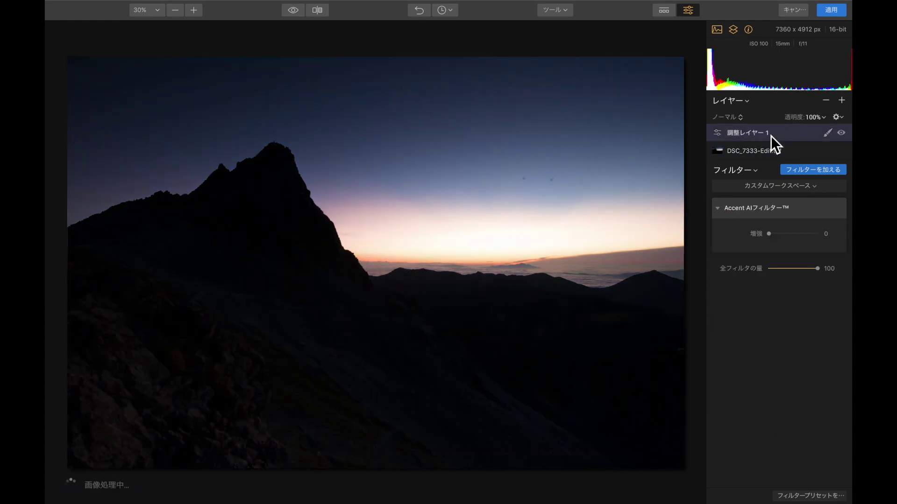
click(823, 173)
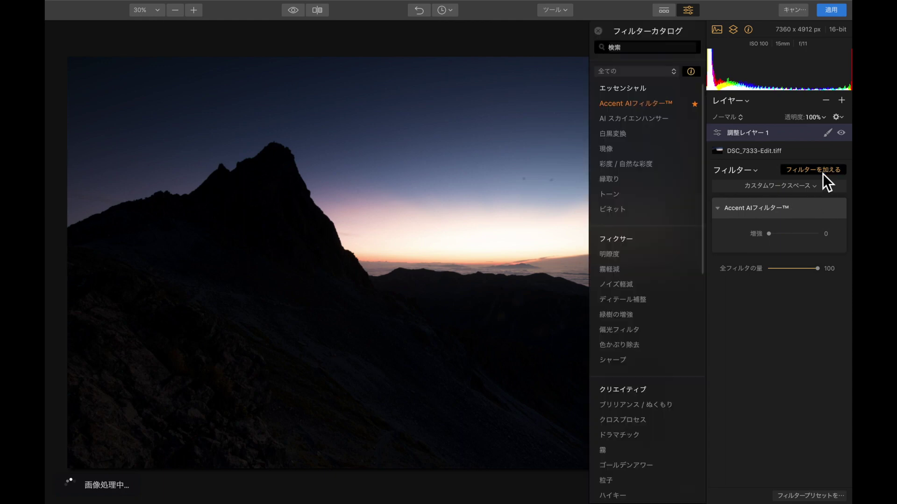
mouse_move(634, 103)
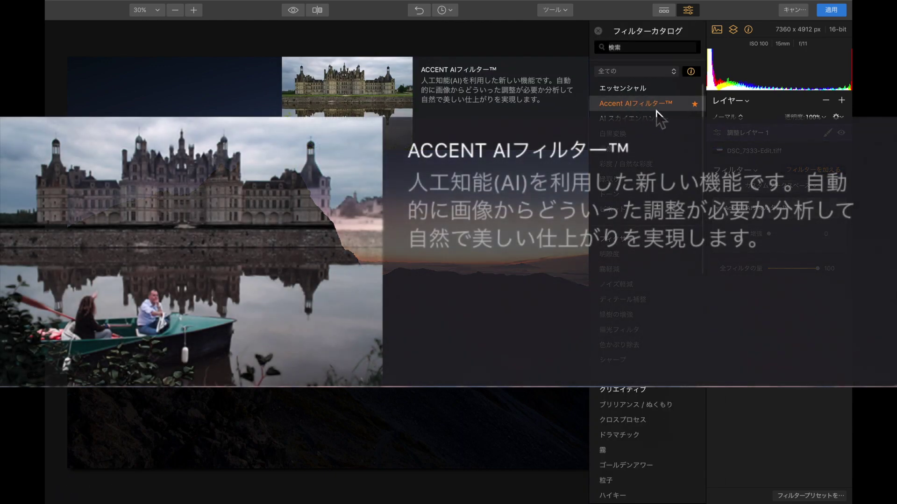
click(659, 107)
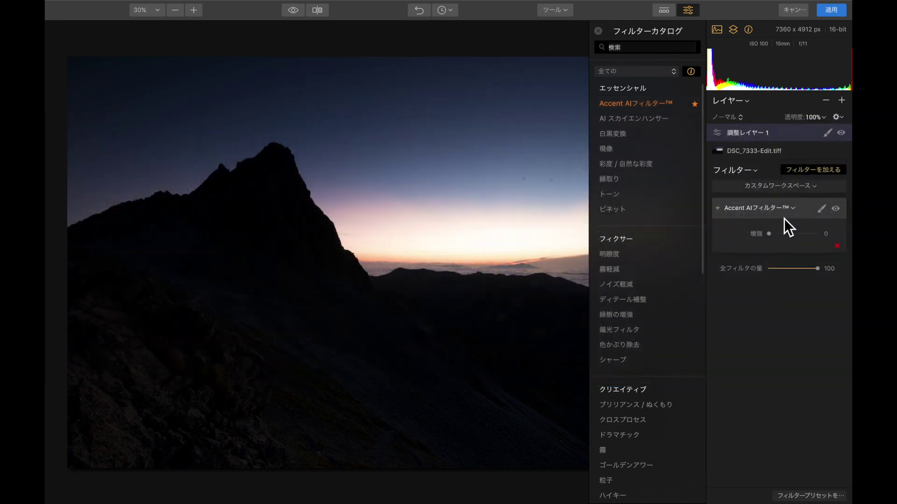
click(598, 31)
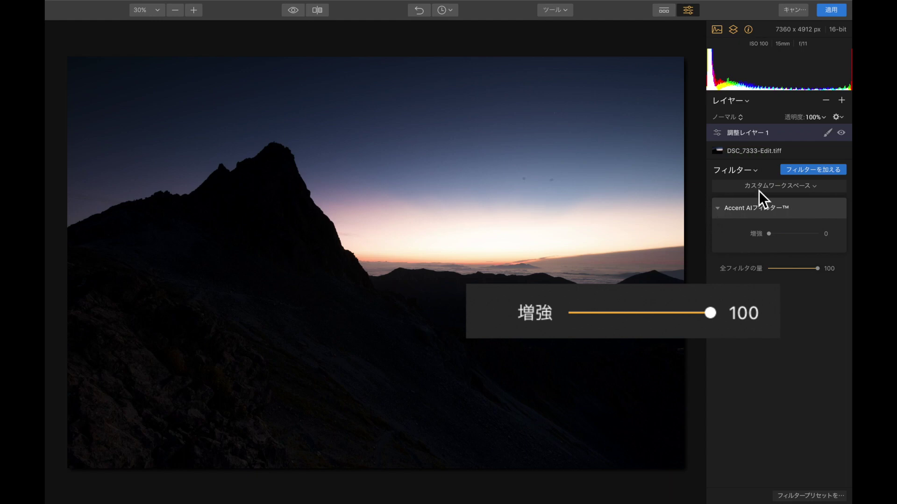
click(770, 237)
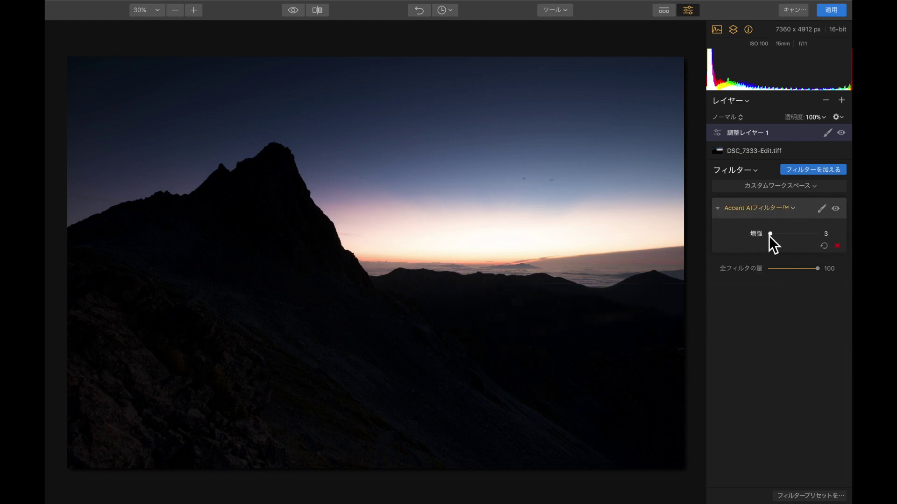
drag(770, 237, 822, 237)
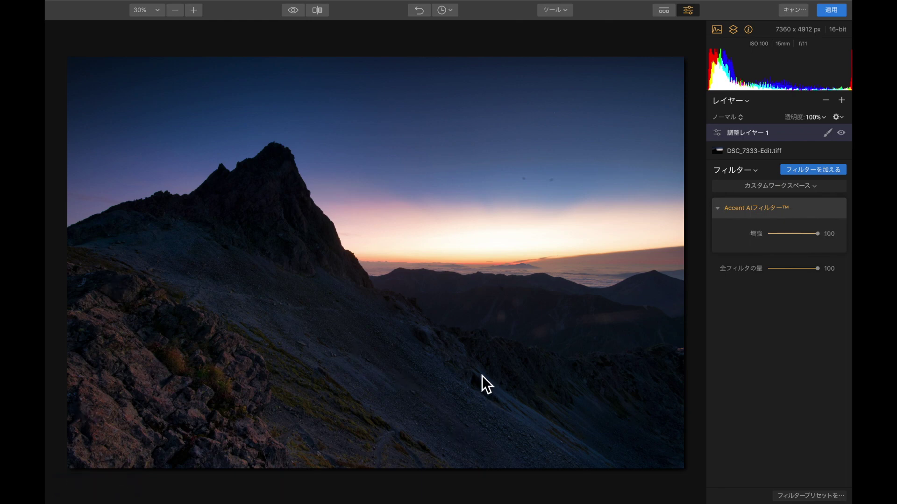
- Slide the Accent AI Boost down and back to 100 to compare the mountain
mouse_move(822, 234)
mouse_down()
mouse_move(764, 230)
mouse_move(822, 232)
mouse_up()
mouse_move(819, 236)
mouse_down()
mouse_move(765, 239)
mouse_move(826, 234)
mouse_up()
mouse_move(823, 238)
mouse_down()
mouse_move(766, 237)
mouse_move(823, 233)
mouse_up()
mouse_move(817, 233)
mouse_down()
mouse_move(767, 233)
mouse_move(821, 234)
mouse_up()
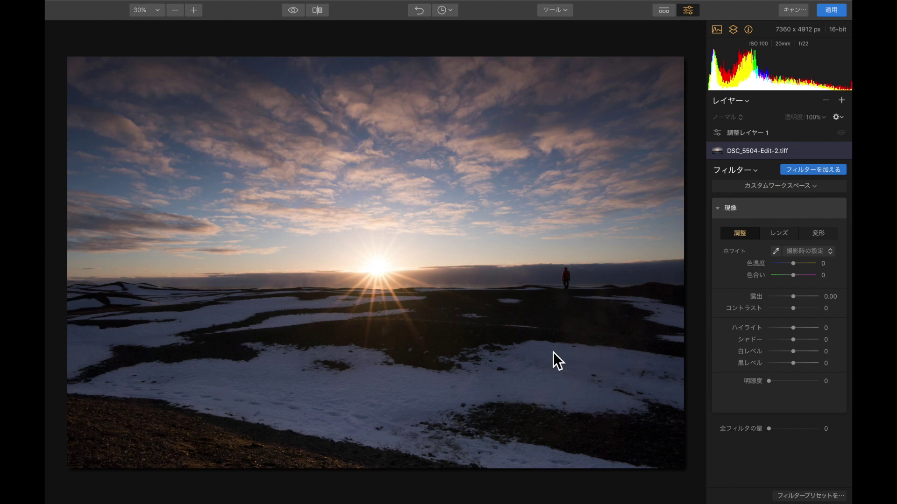
- On the sunrise photo, lower Highlights, lift Shadows to 73, and pull Whites to -12
mouse_move(794, 339)
click(783, 329)
drag(791, 339, 816, 341)
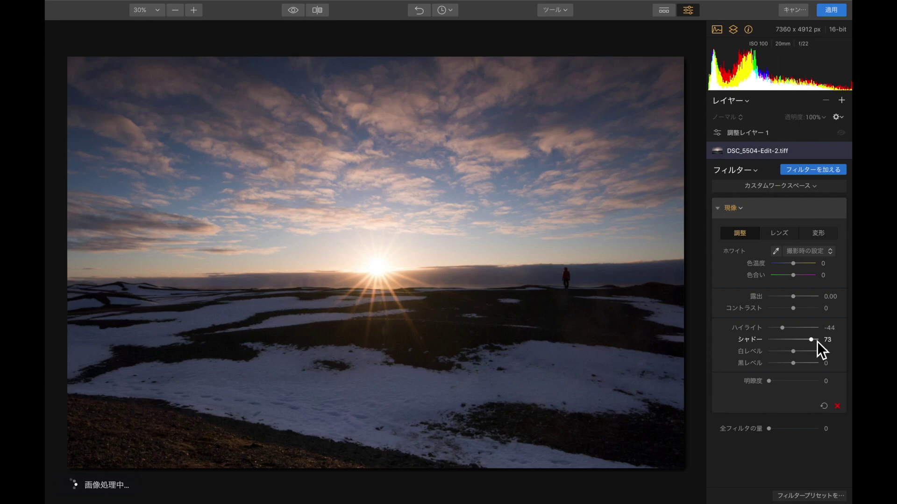
drag(768, 428, 818, 428)
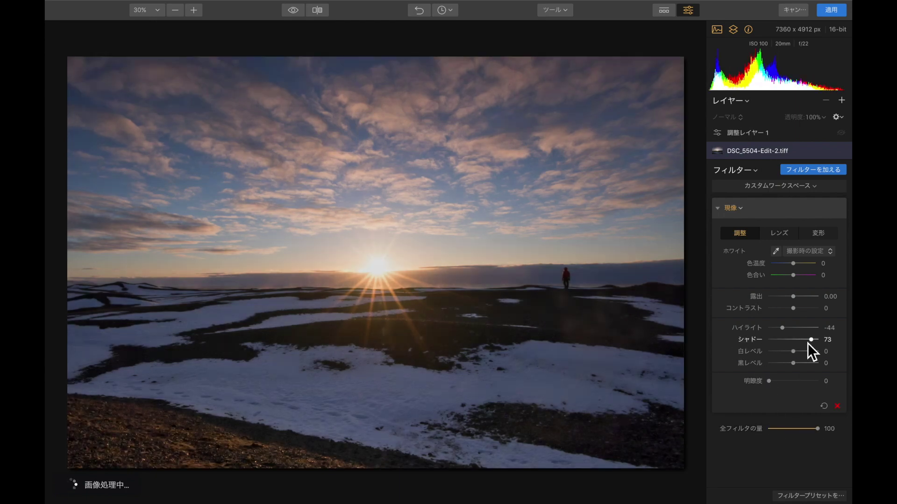
drag(792, 355, 798, 365)
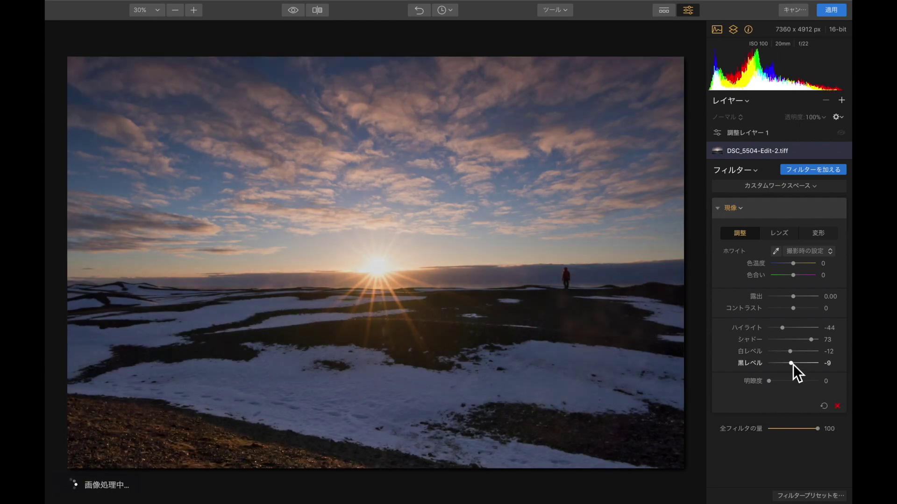
- Set Exposure 0.38, Highlights -68, and Contrast 9, then compare at Filter Amount 0
mouse_move(793, 297)
mouse_down()
mouse_move(798, 309)
mouse_move(798, 299)
mouse_up()
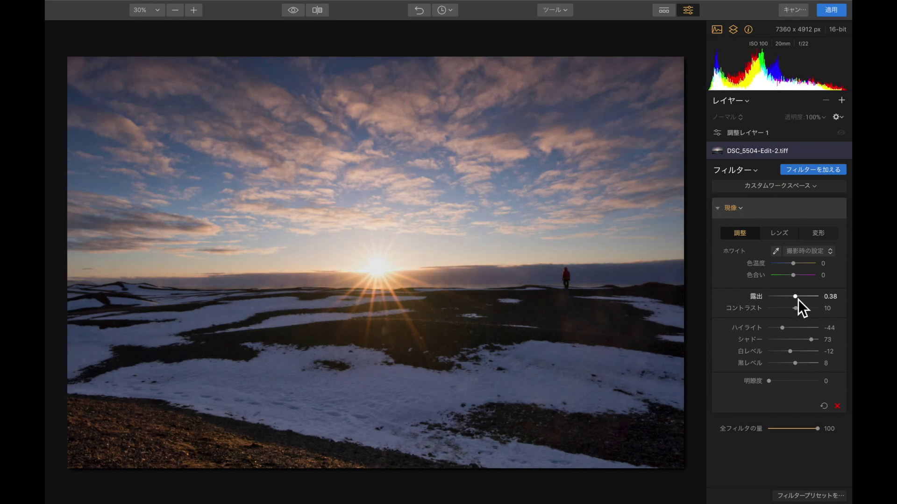
click(777, 330)
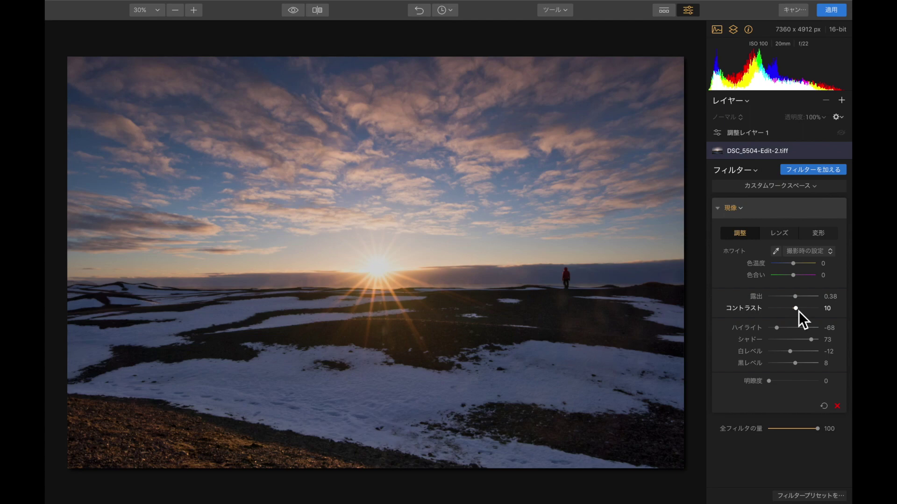
drag(798, 310, 798, 309)
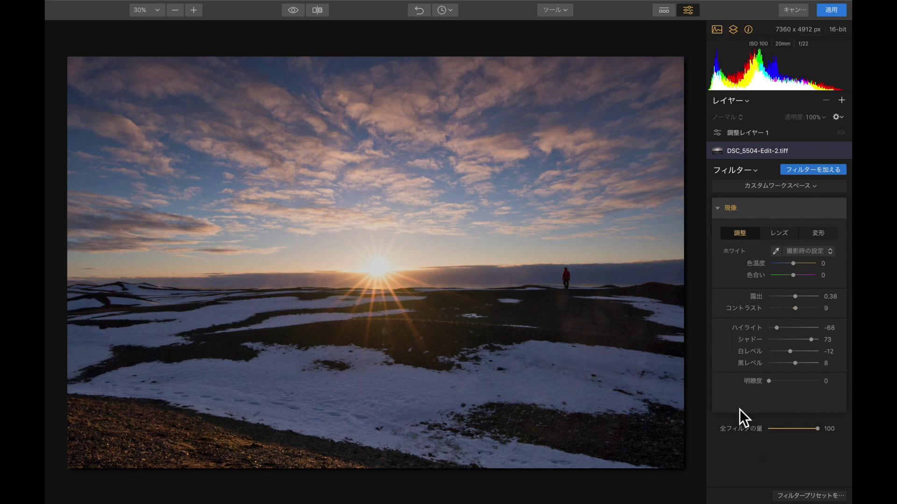
drag(820, 430, 733, 430)
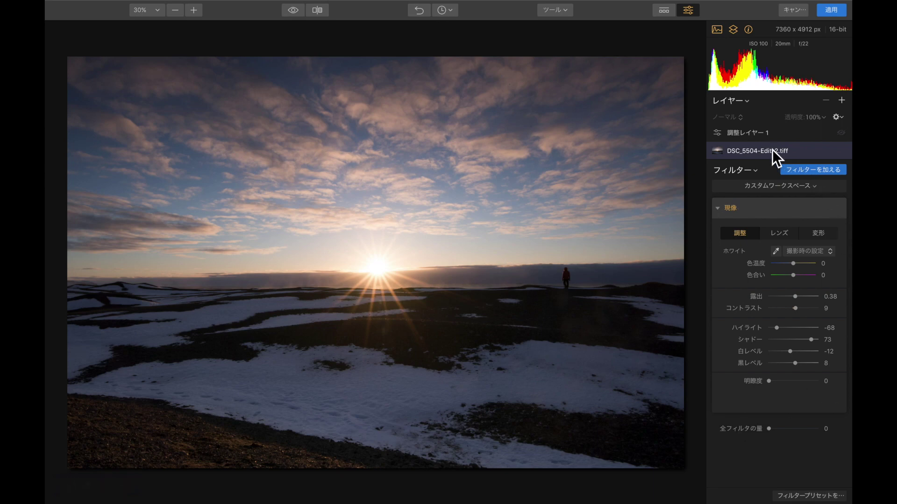
- On Adjustment Layer 1, raise the Accent AI Boost to 100 and compare with it off
click(776, 133)
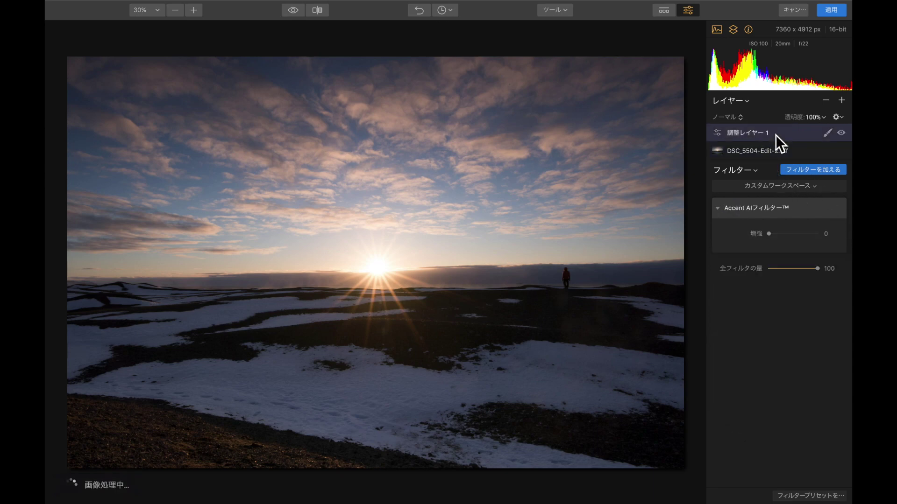
mouse_move(768, 235)
drag(770, 234, 817, 233)
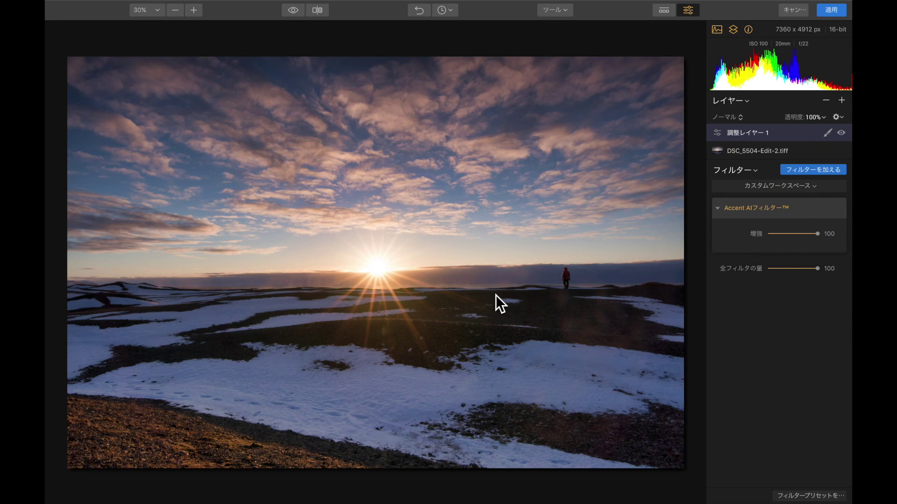
mouse_move(811, 234)
mouse_down()
mouse_move(786, 234)
mouse_move(816, 234)
mouse_up()
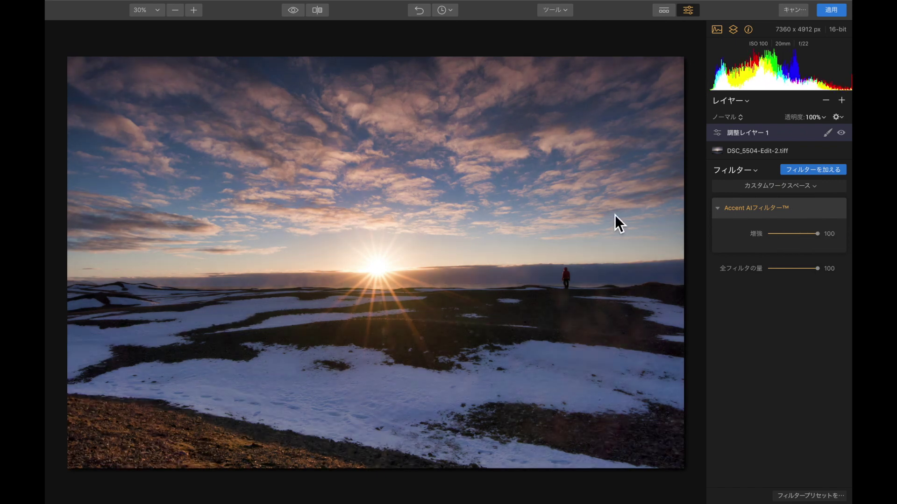